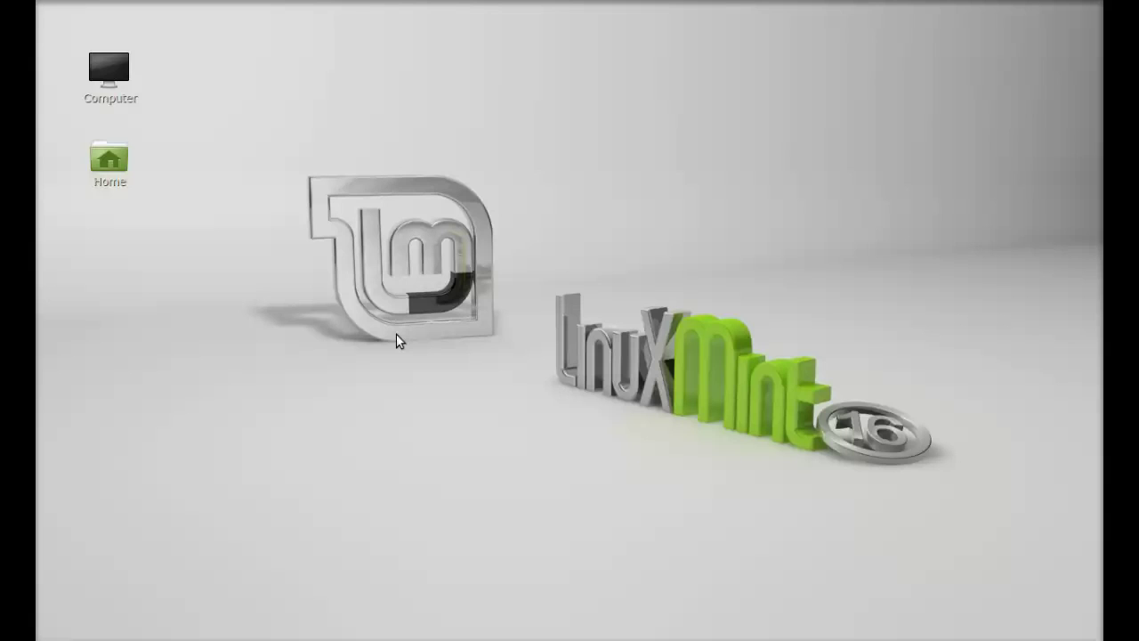
Install libimage-exiftool-perl with sudo apt-get, then start typing the fotoxx install command.
key(ctrl+alt+t)
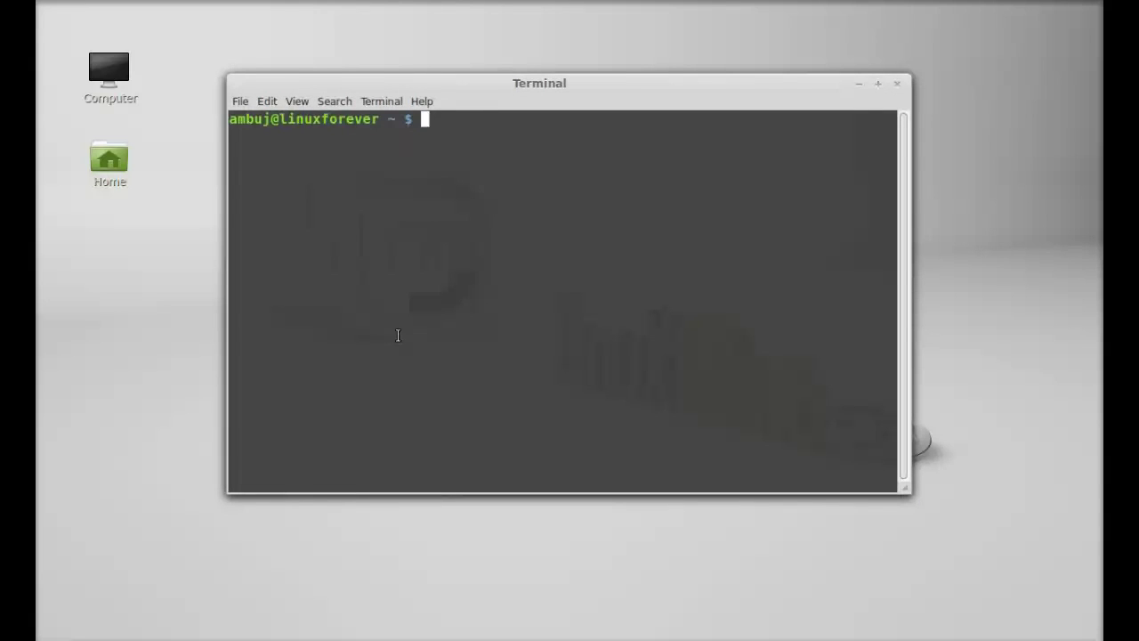
text(sudo apt-get install)
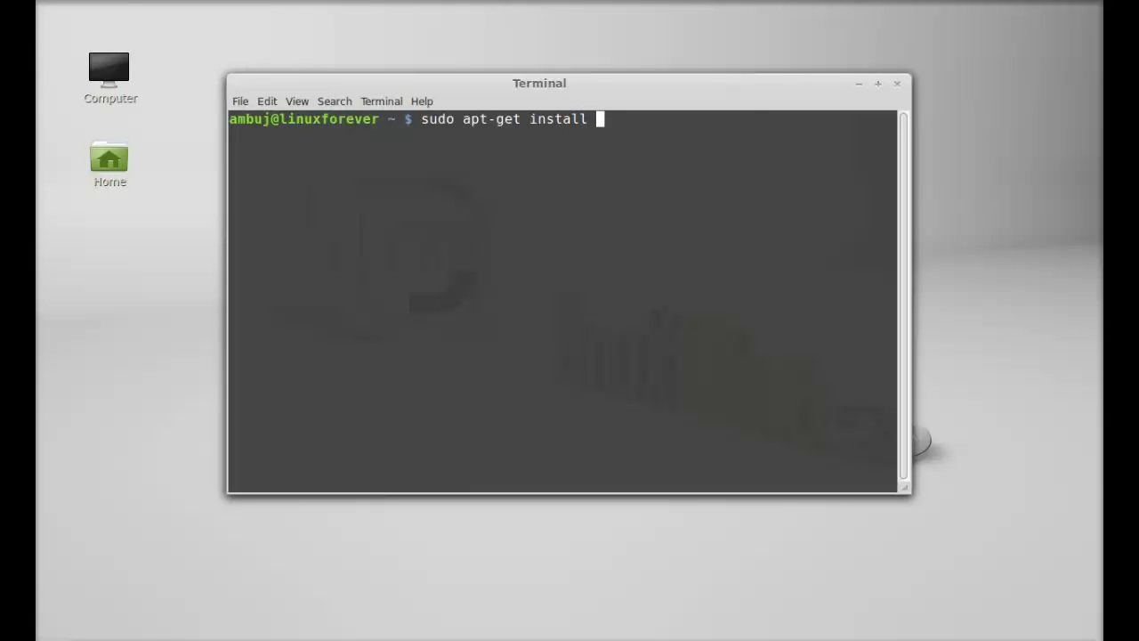
text( libimage)
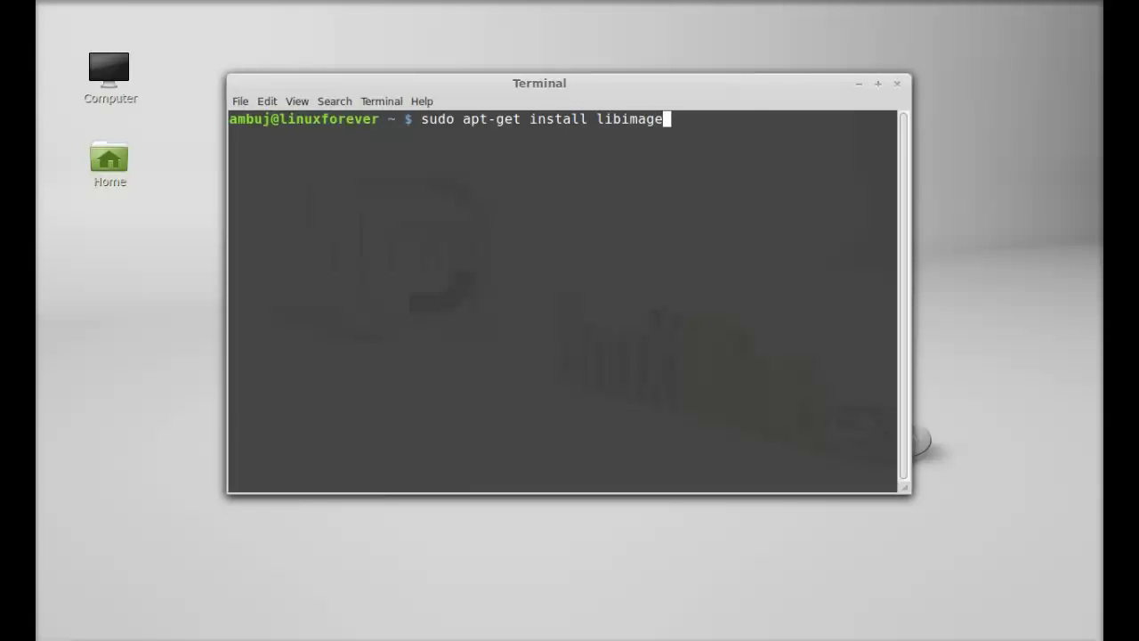
text(-exiftool-perl)
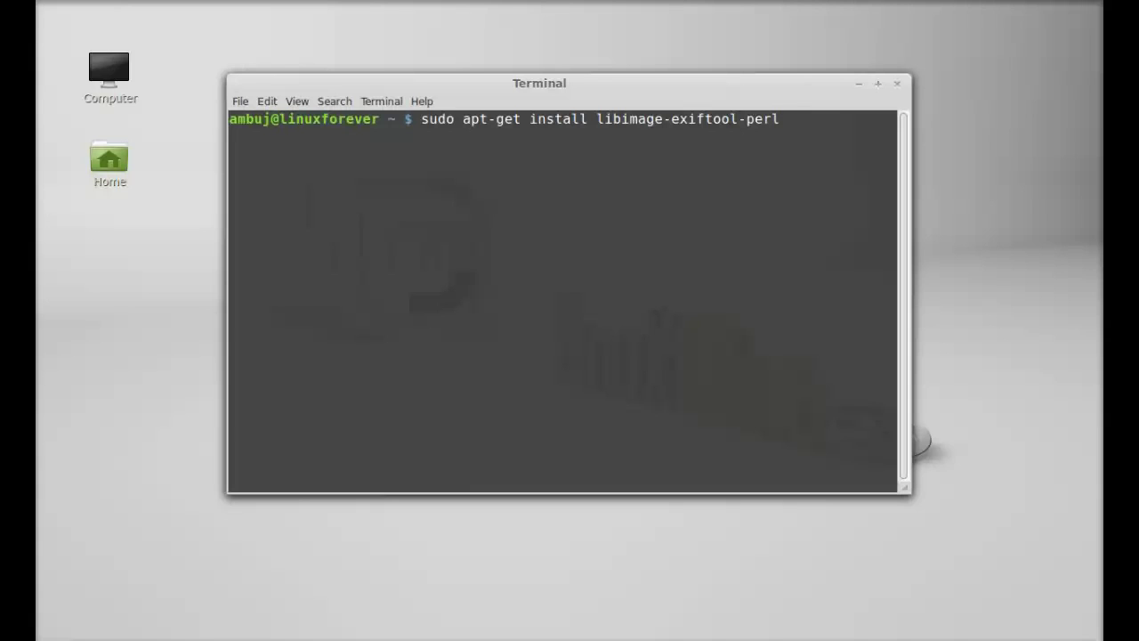
key(Return)
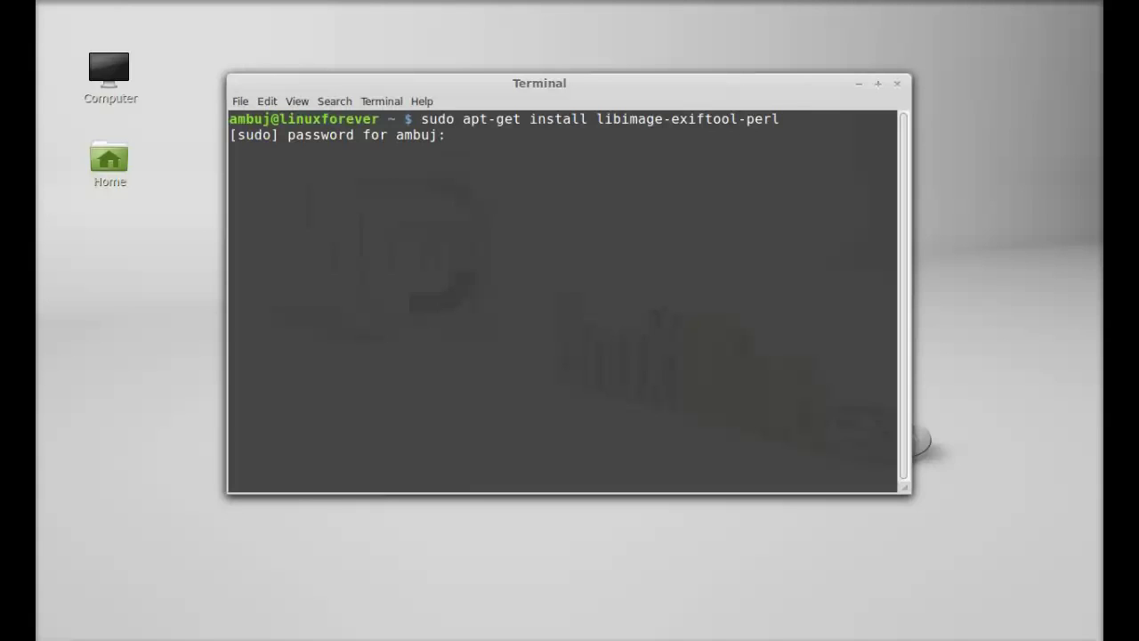
key(Return)
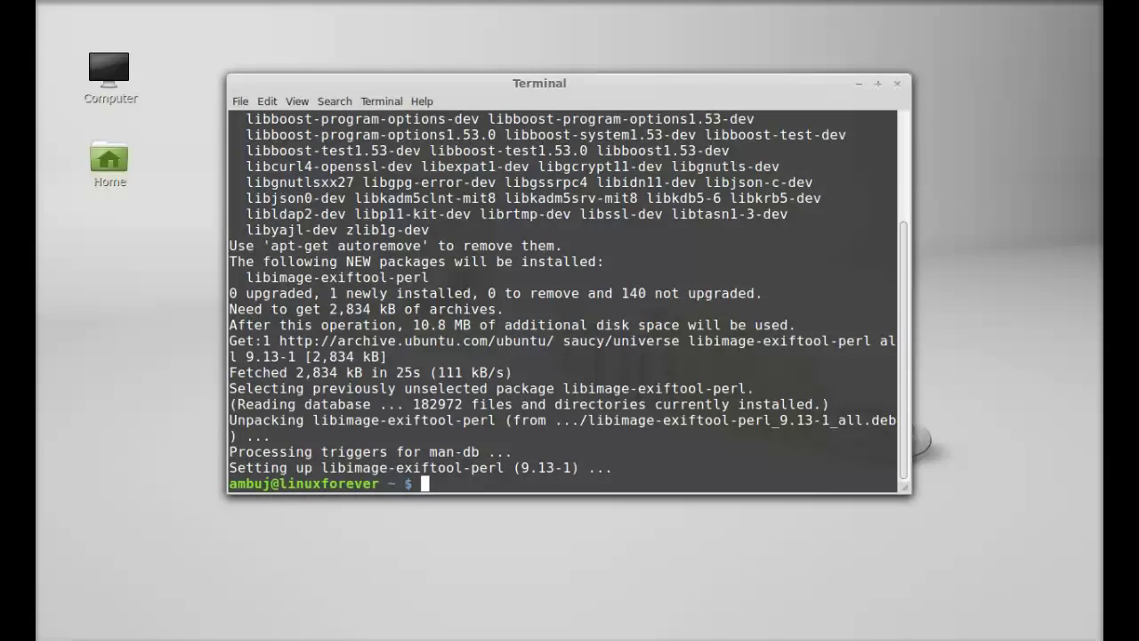
text(sudo apt-get ins)
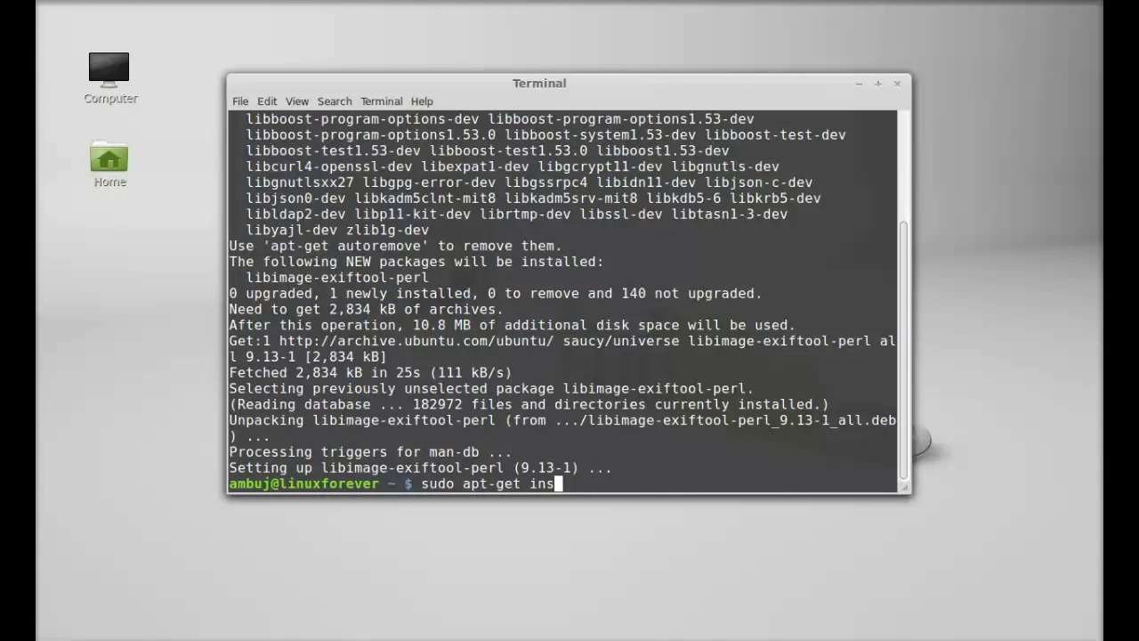
text(tall foto)
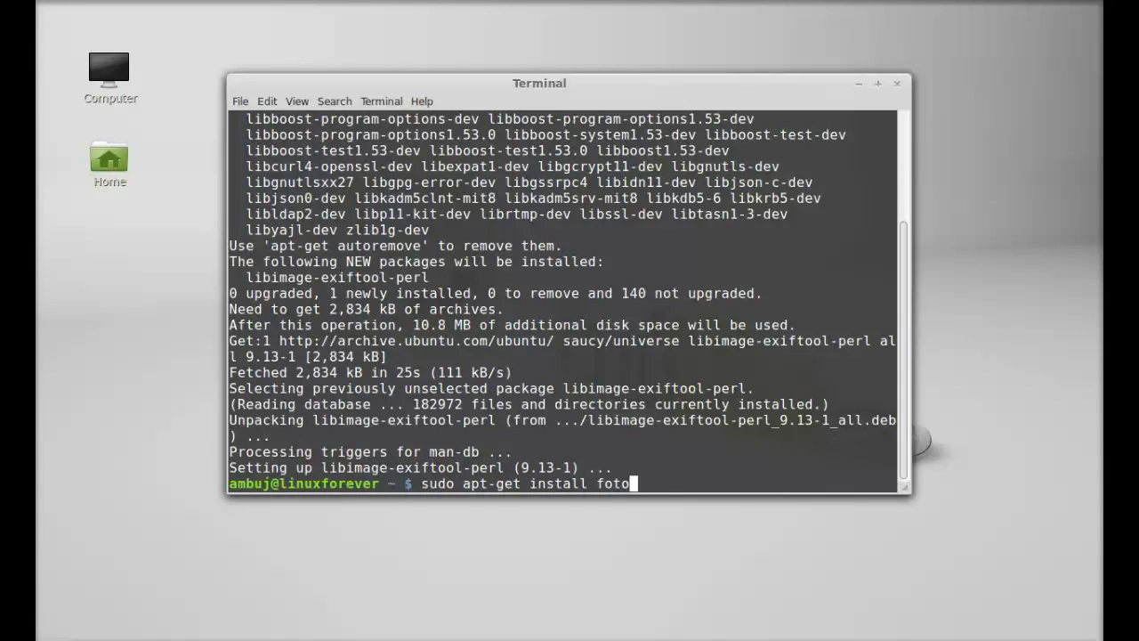
text(xx)
Run the apt-get install of fotoxx 12.01.2 and close the Terminal window.
key(Return)
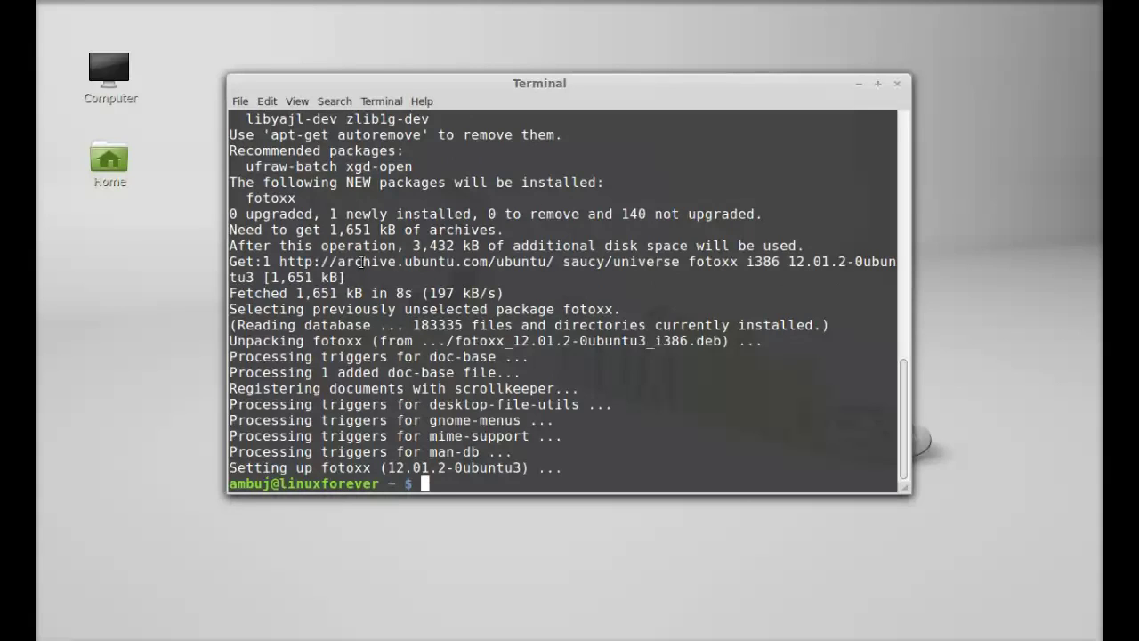
click(897, 83)
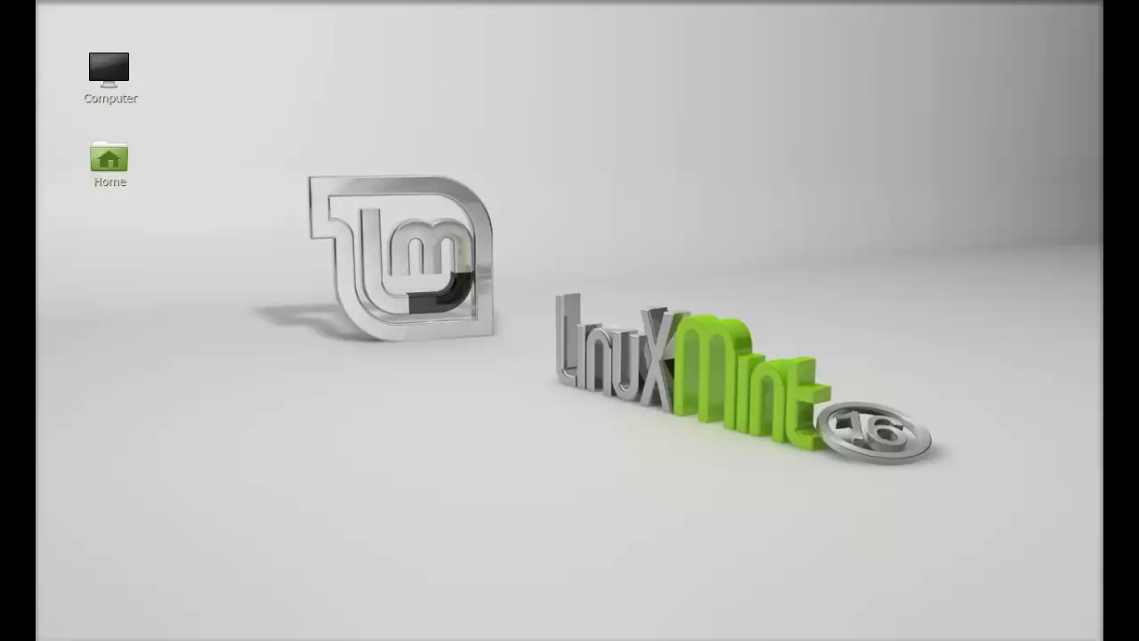
Search the Mint menu for 'foto' and launch fotoxx from the results.
key(super)
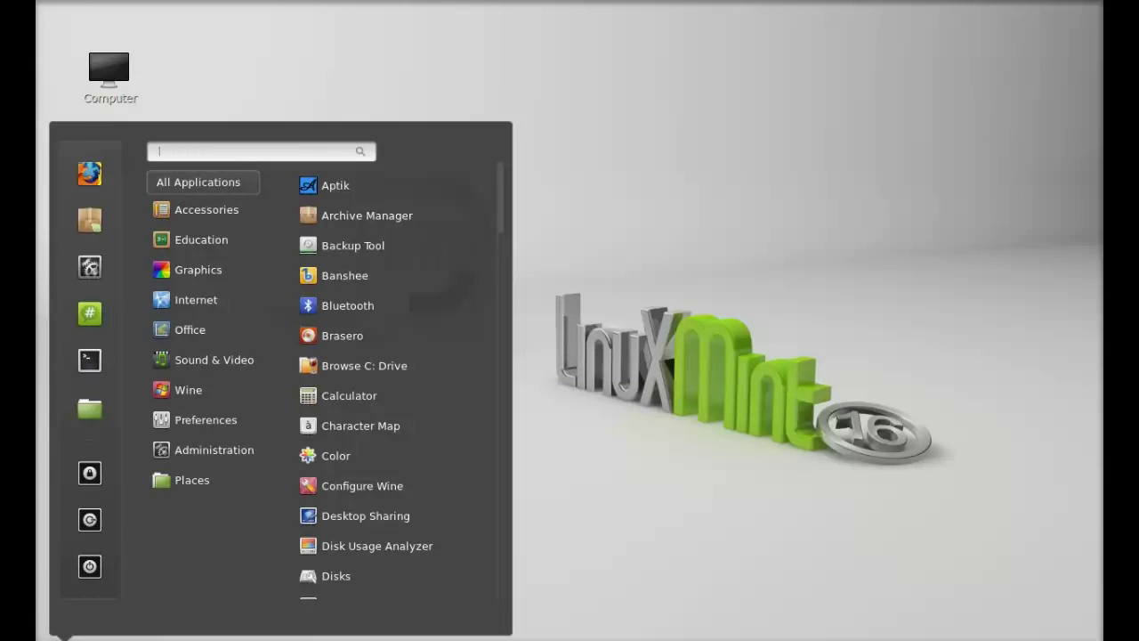
text(foto)
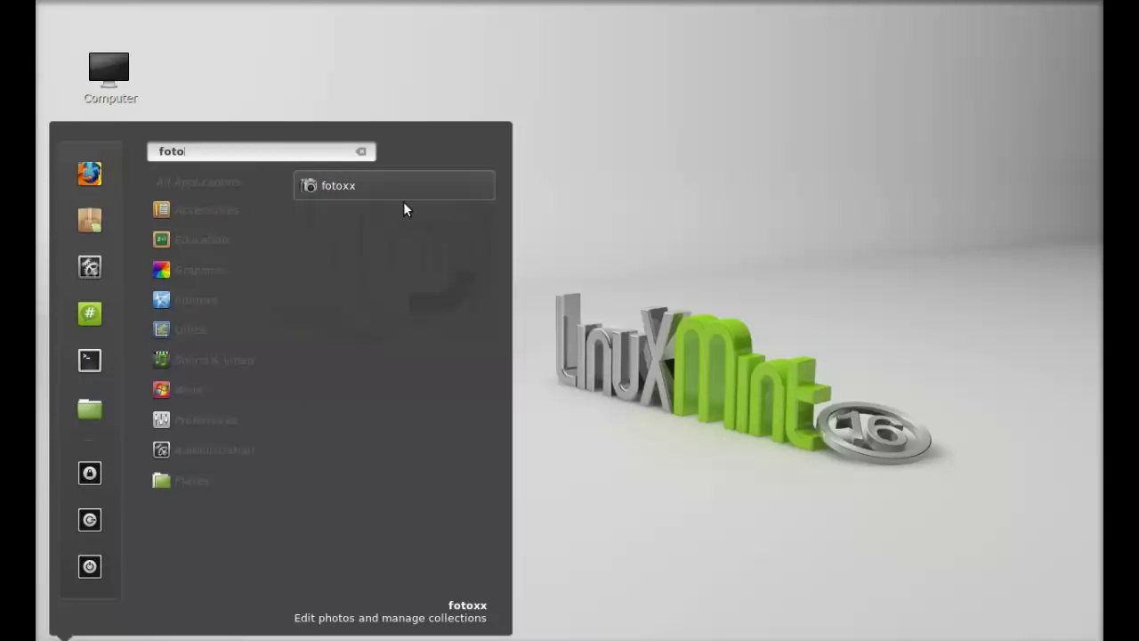
click(399, 189)
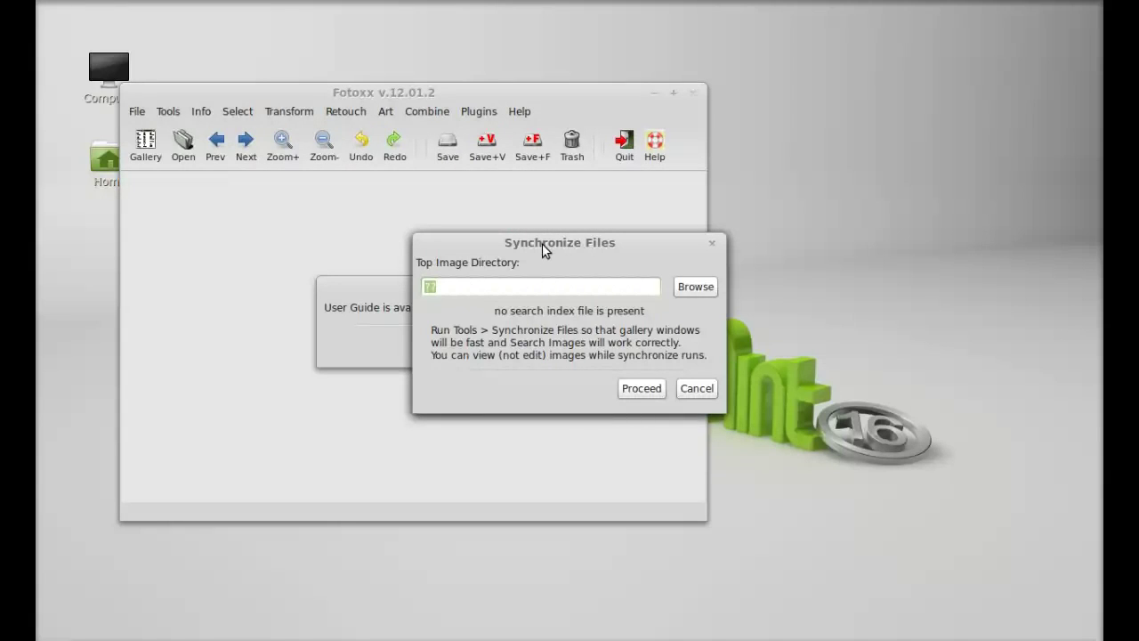
Choose the home Pictures folder as Fotoxx's top image directory.
click(687, 289)
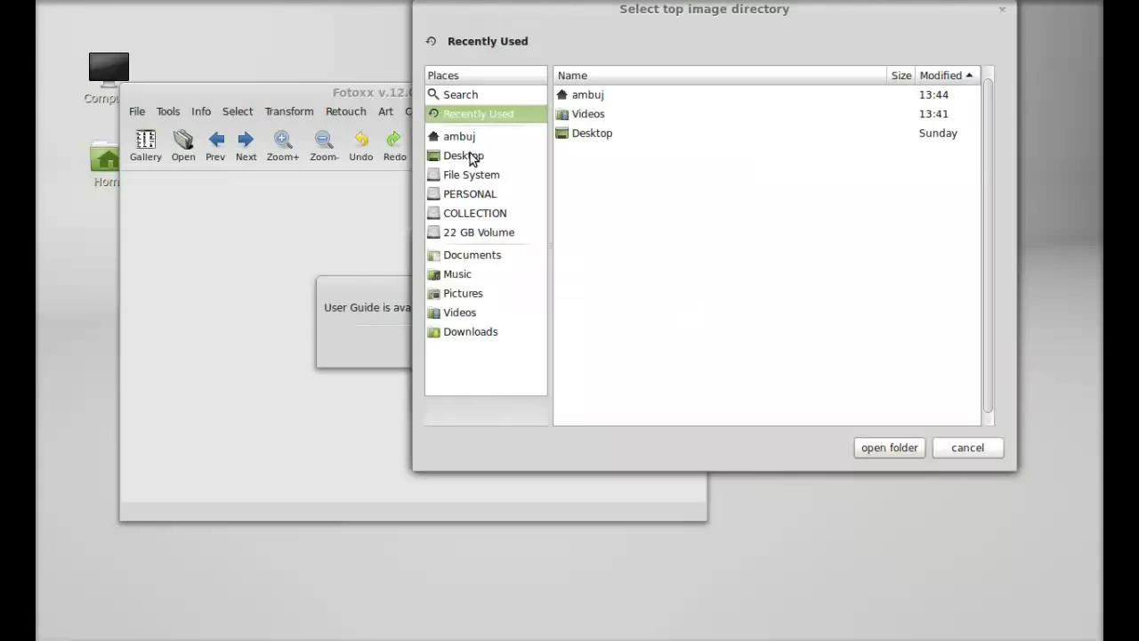
double_click(579, 96)
click(580, 172)
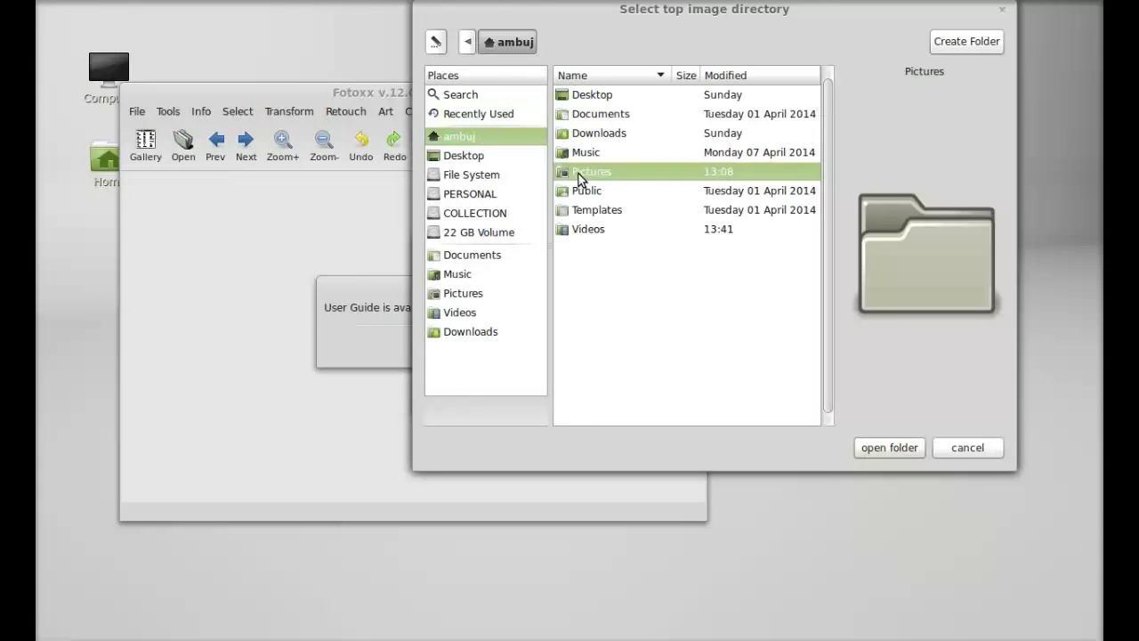
click(904, 448)
Index Pictures, then close the finished sync log and the user guide notice.
click(659, 391)
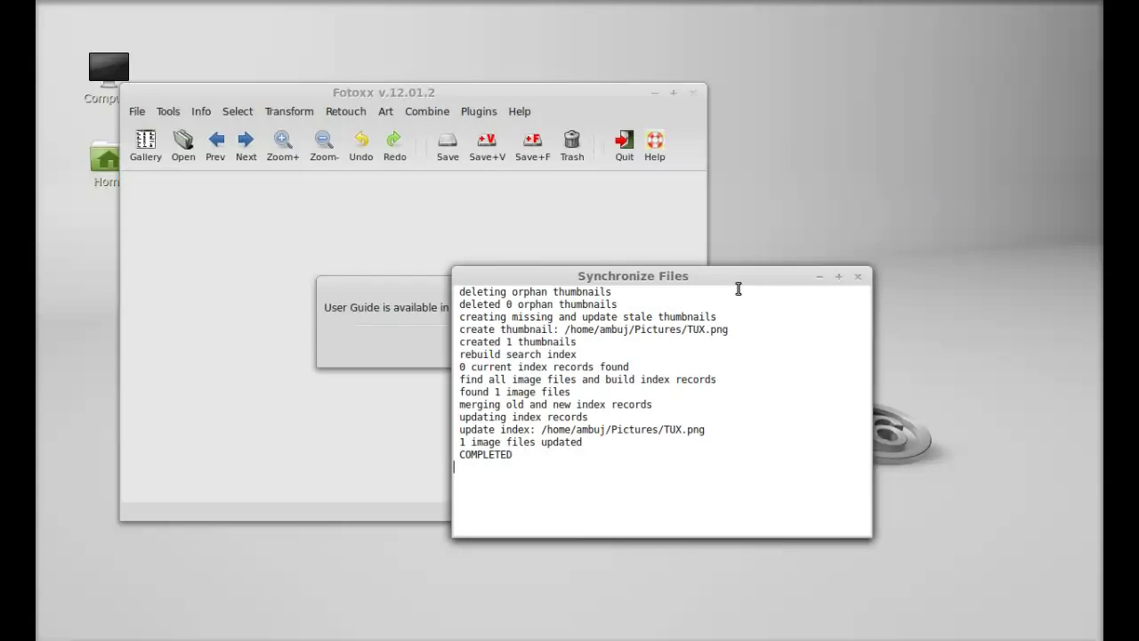
click(858, 277)
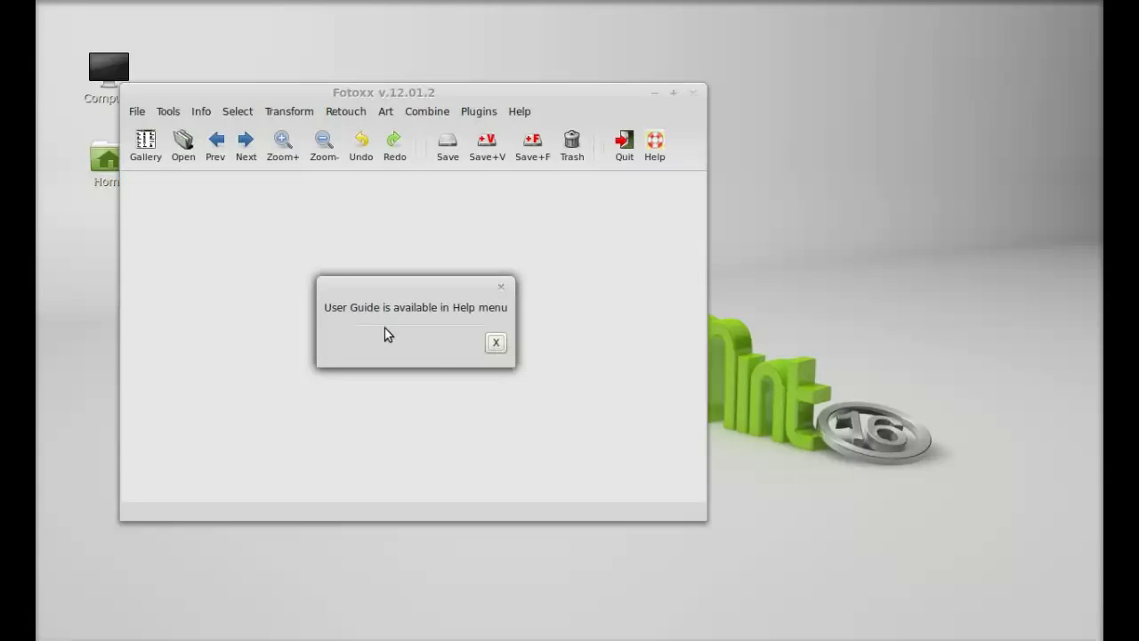
click(495, 348)
Load TUX.png from the Pictures folder into Fotoxx.
drag(383, 92, 490, 105)
click(324, 168)
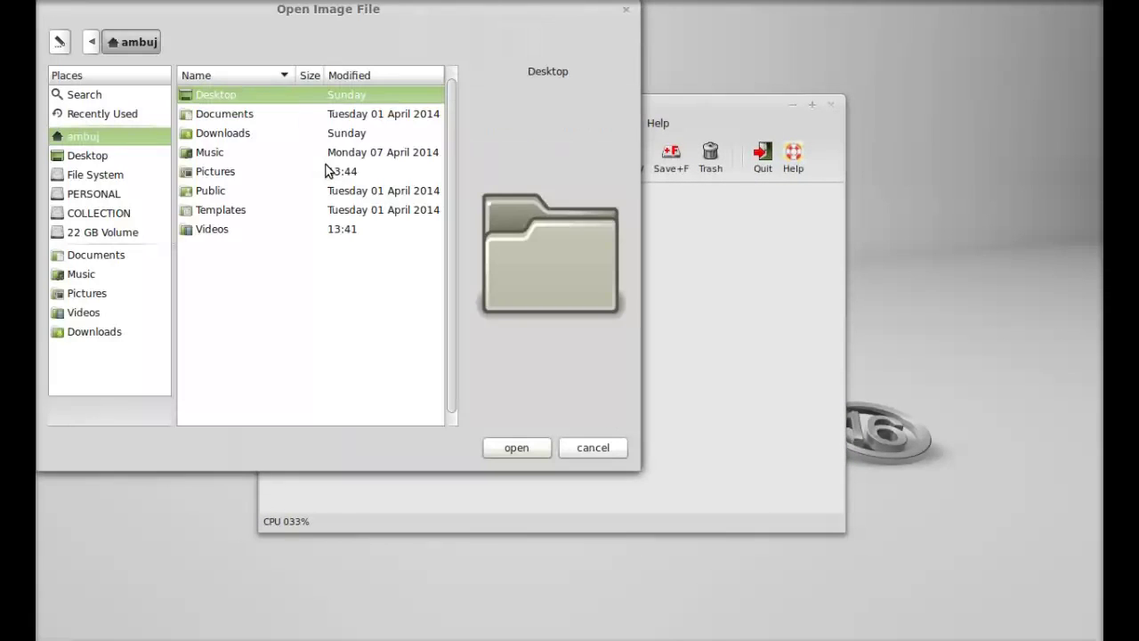
double_click(212, 171)
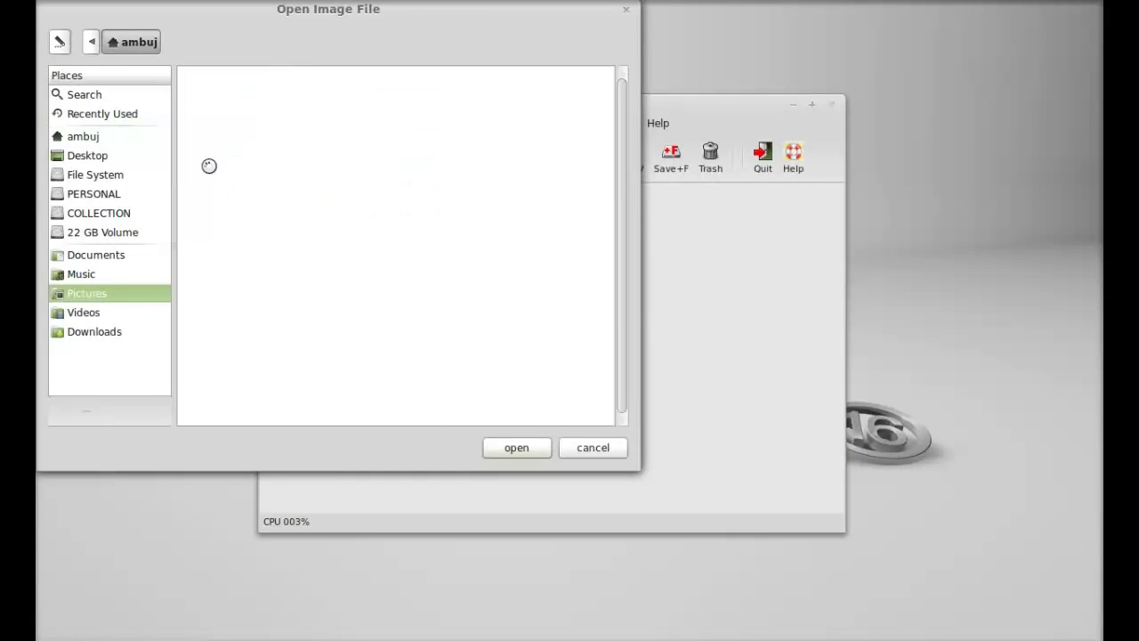
click(513, 445)
drag(514, 108, 514, 99)
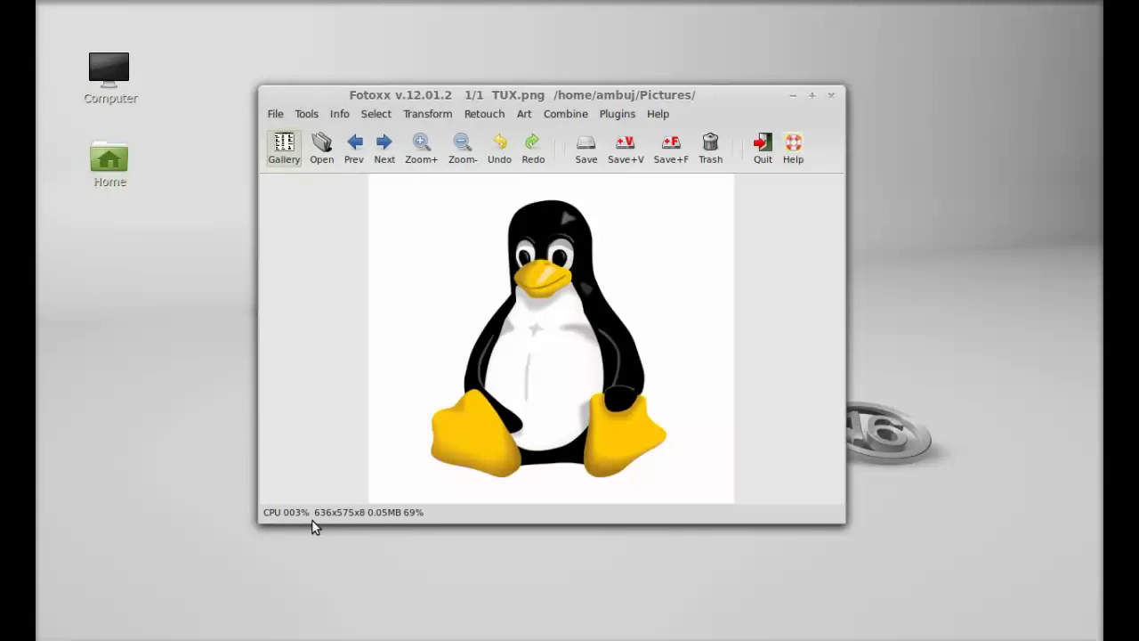
Browse the Tools, Info, Transform and Retouch function menus.
click(307, 116)
mouse_move(339, 117)
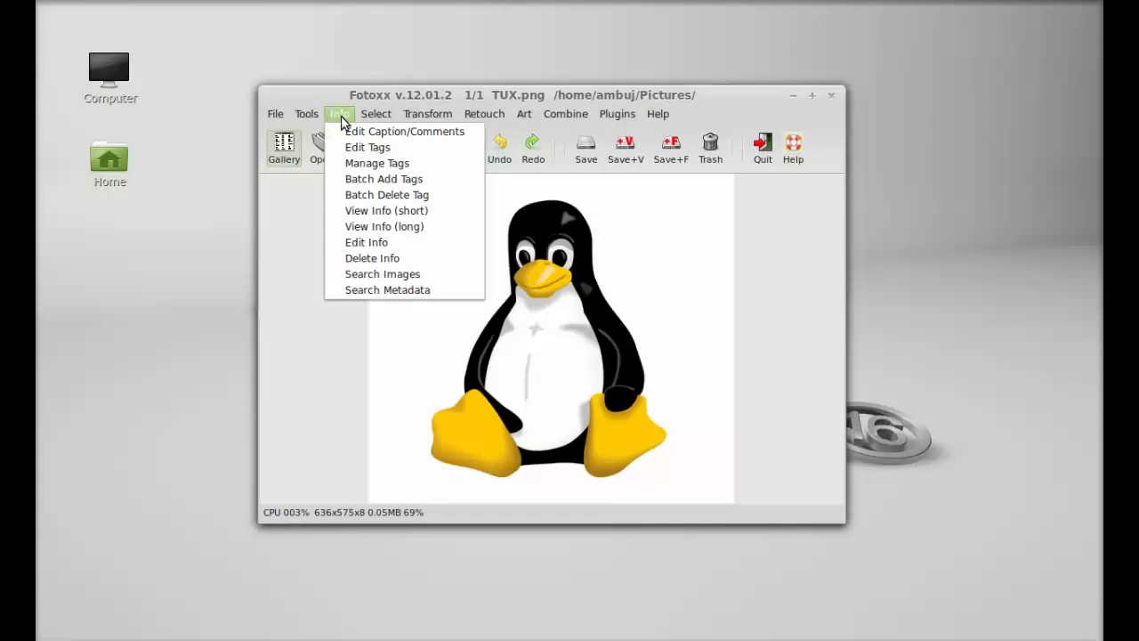
mouse_move(427, 122)
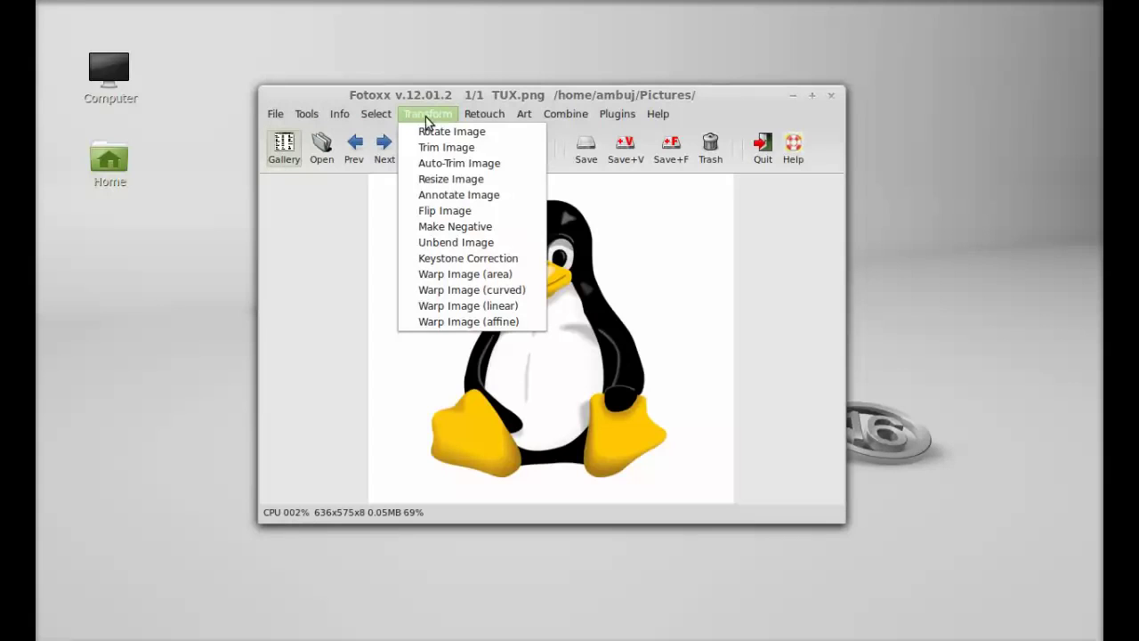
mouse_move(478, 122)
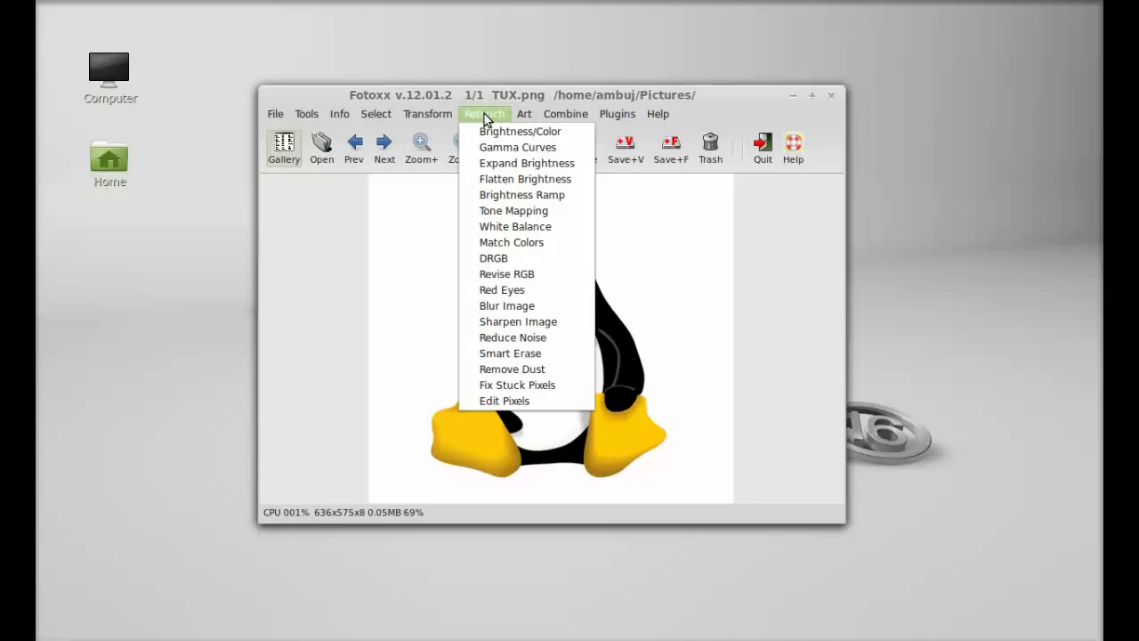
click(520, 194)
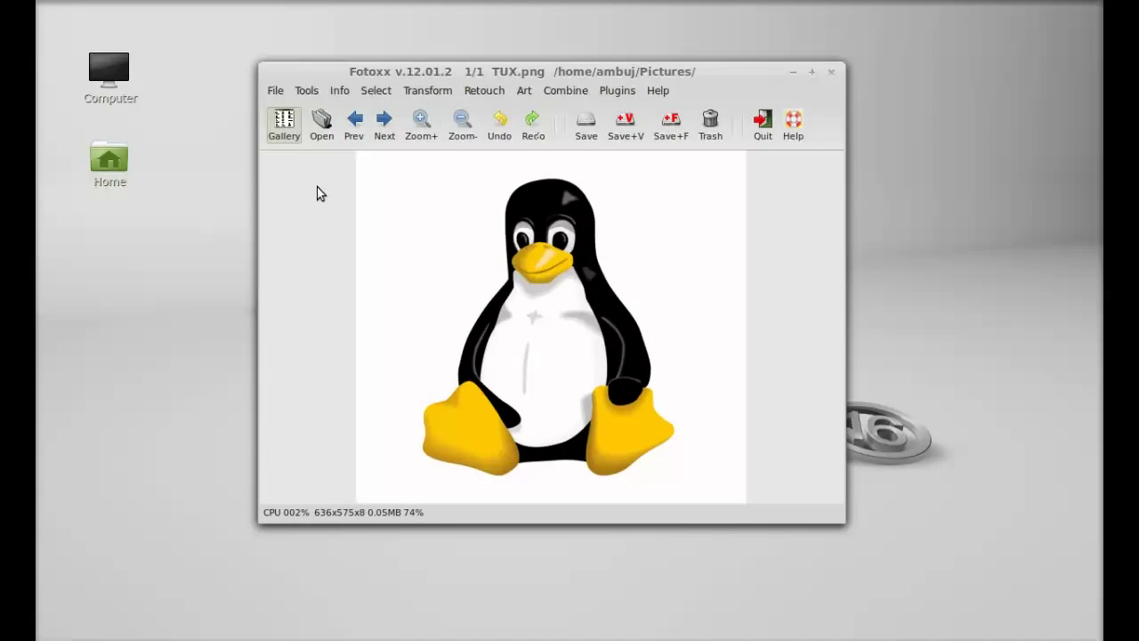
Browse the Retouch, Art, Combine and Plugins menus, then open Help's User Guide.
click(491, 98)
mouse_move(525, 100)
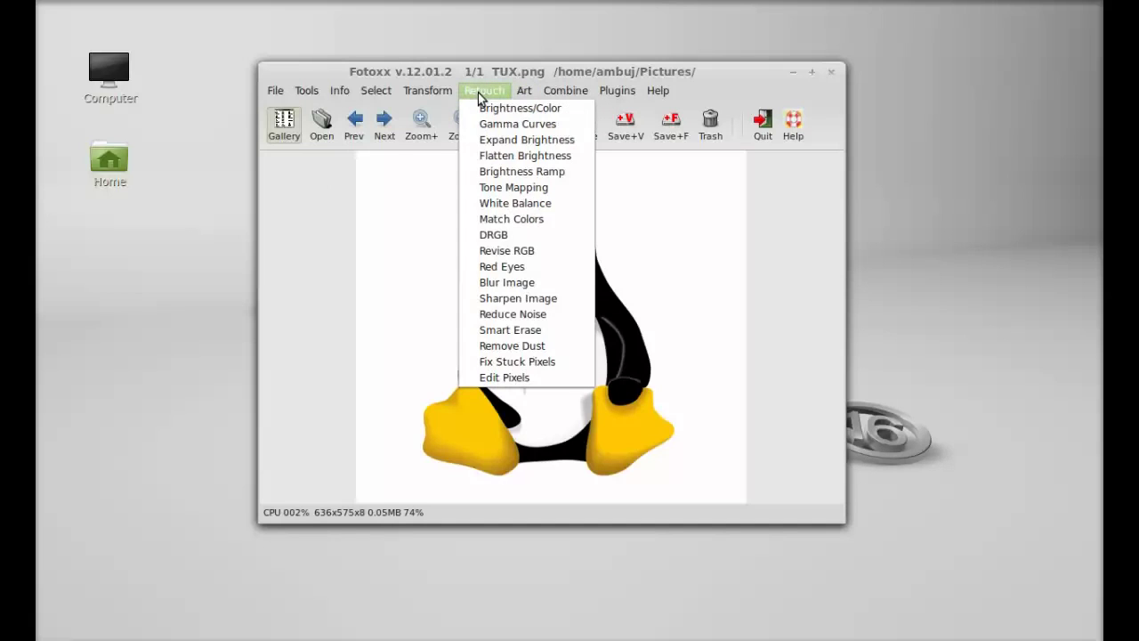
mouse_move(436, 89)
mouse_move(570, 89)
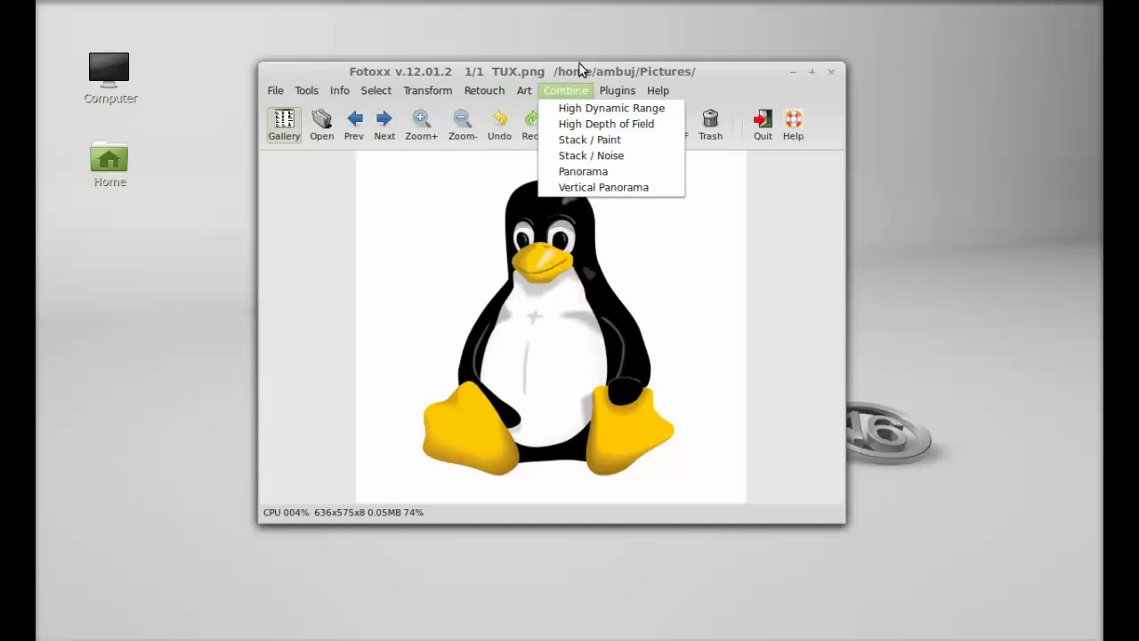
click(731, 85)
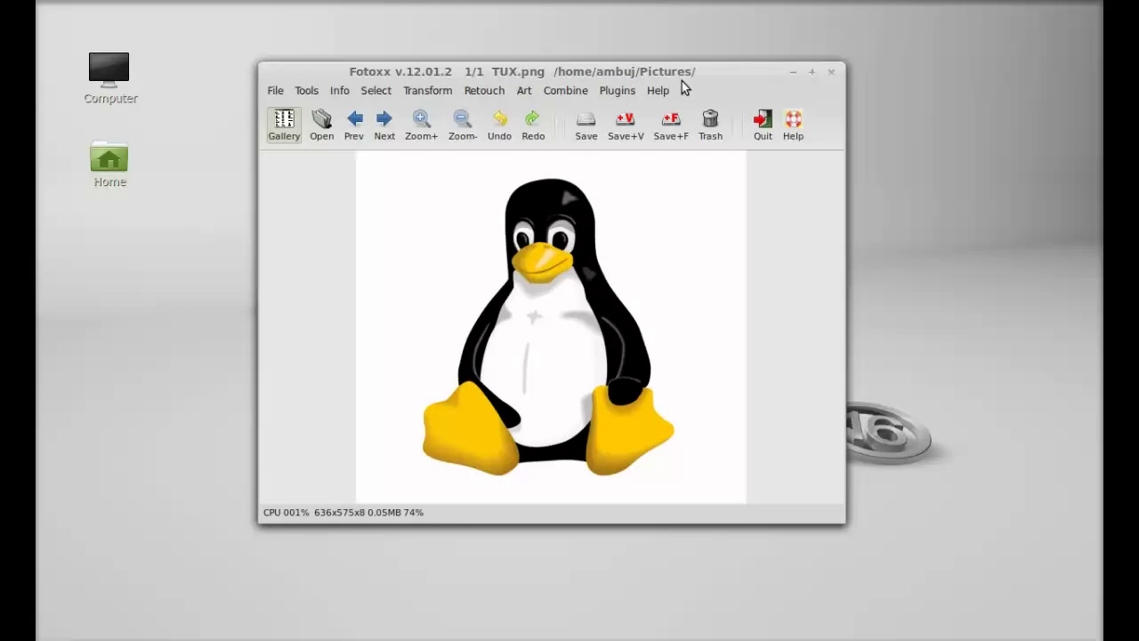
click(659, 92)
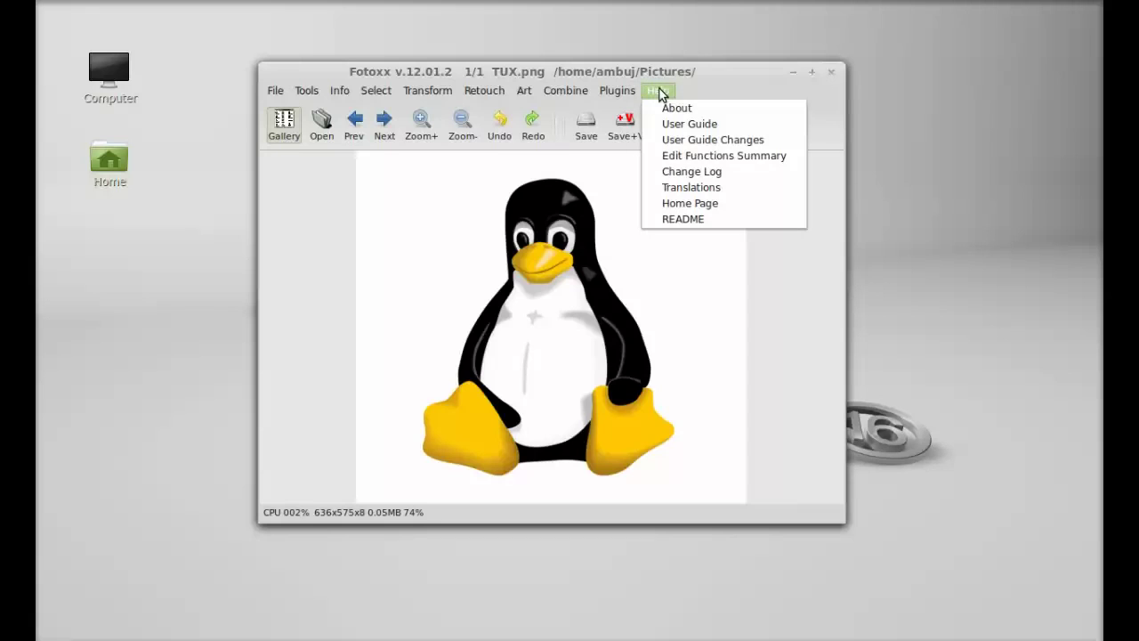
click(727, 124)
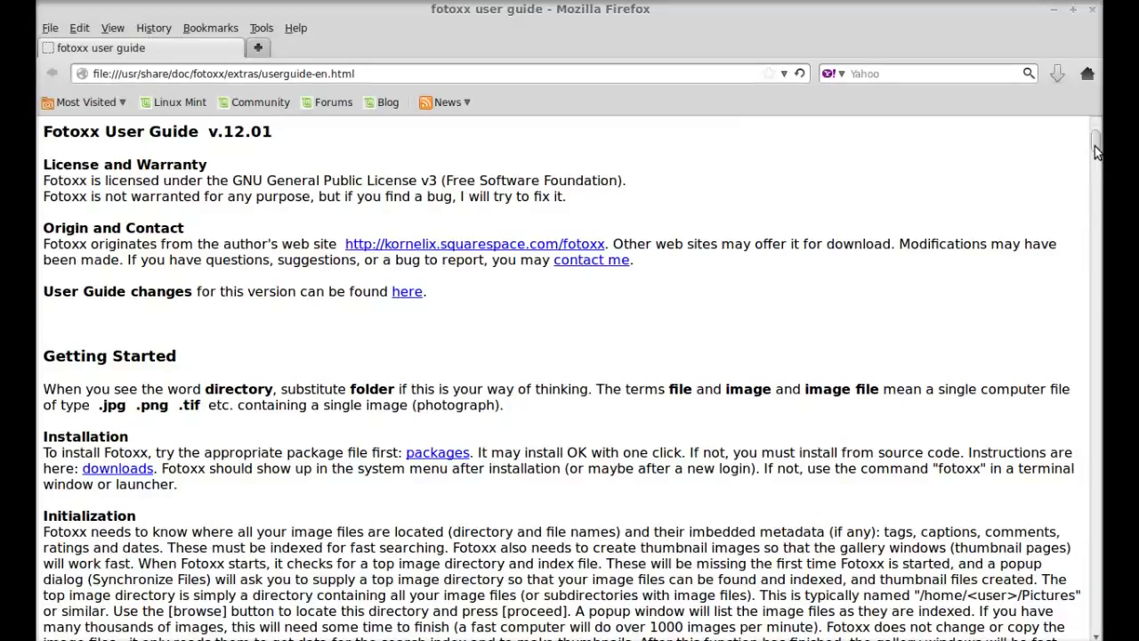
Scroll the user guide, then close Firefox and quit Fotoxx.
mouse_move(1097, 148)
mouse_down()
mouse_move(1097, 177)
mouse_move(1097, 134)
mouse_up()
click(1094, 9)
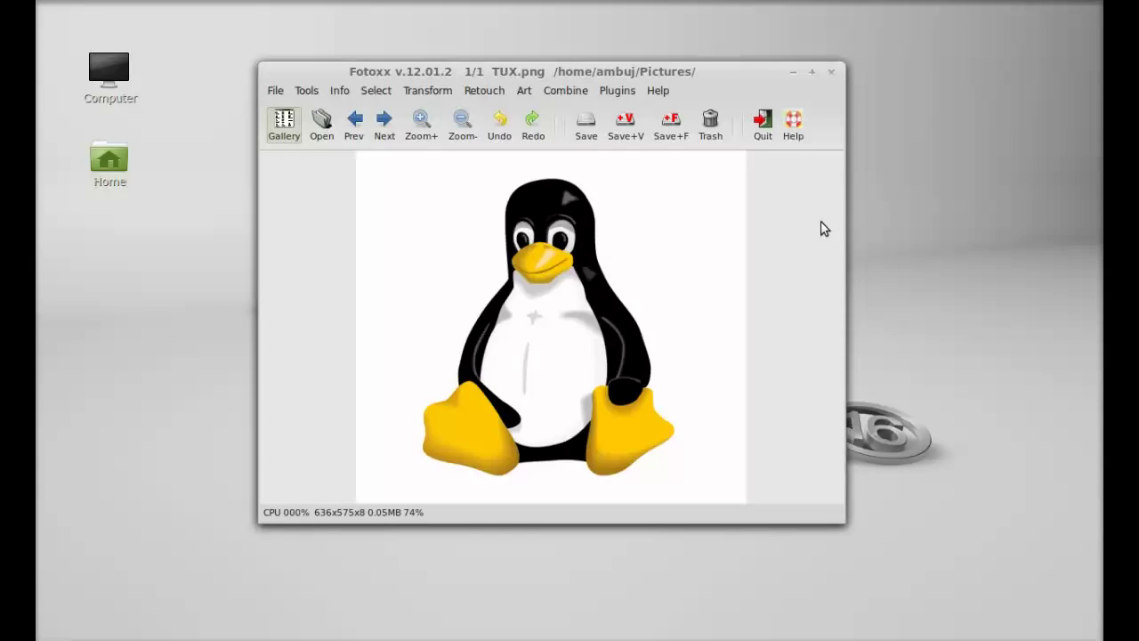
click(830, 75)
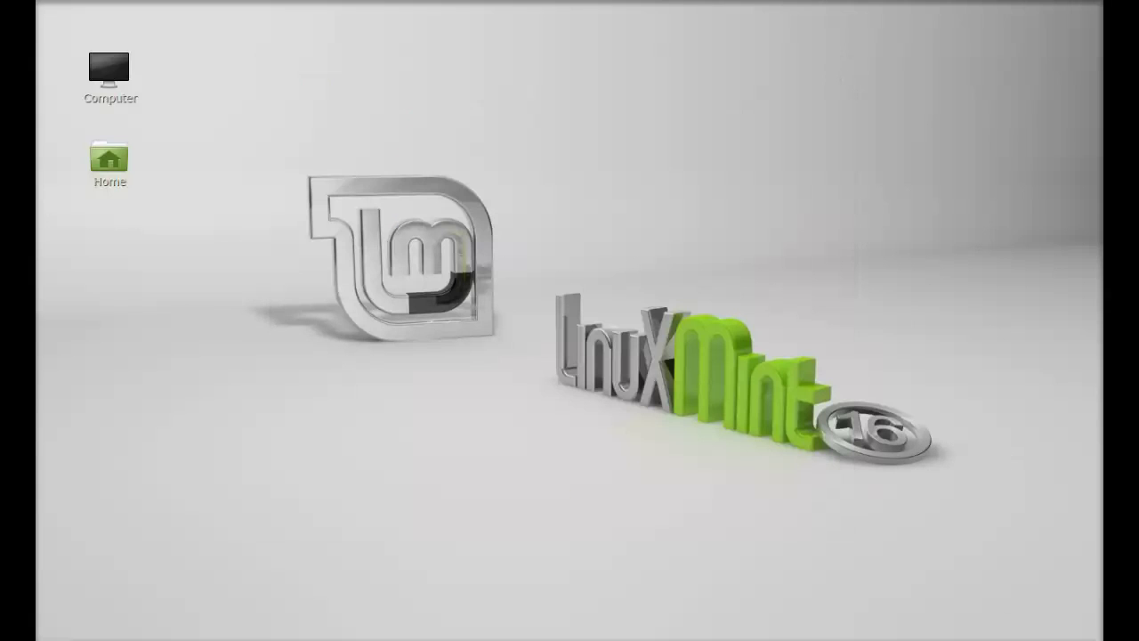